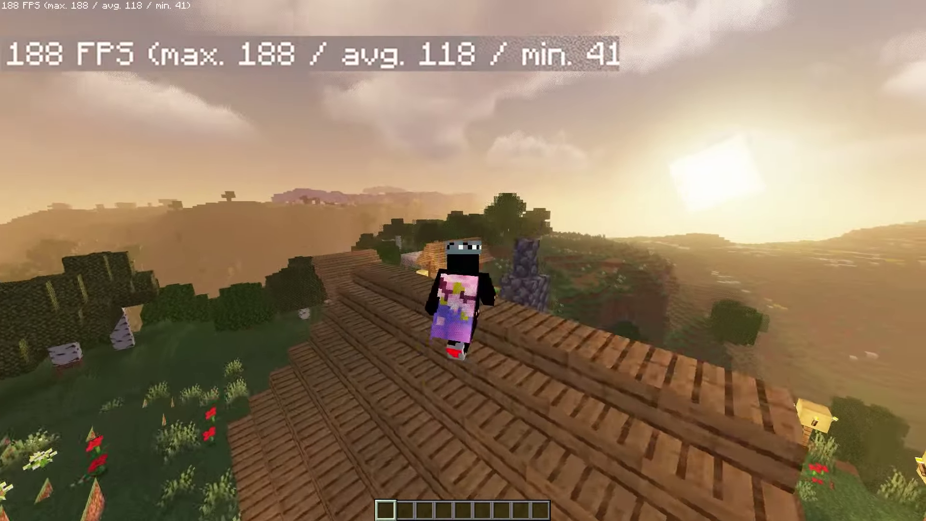
{"action": "key", "text": "w"}
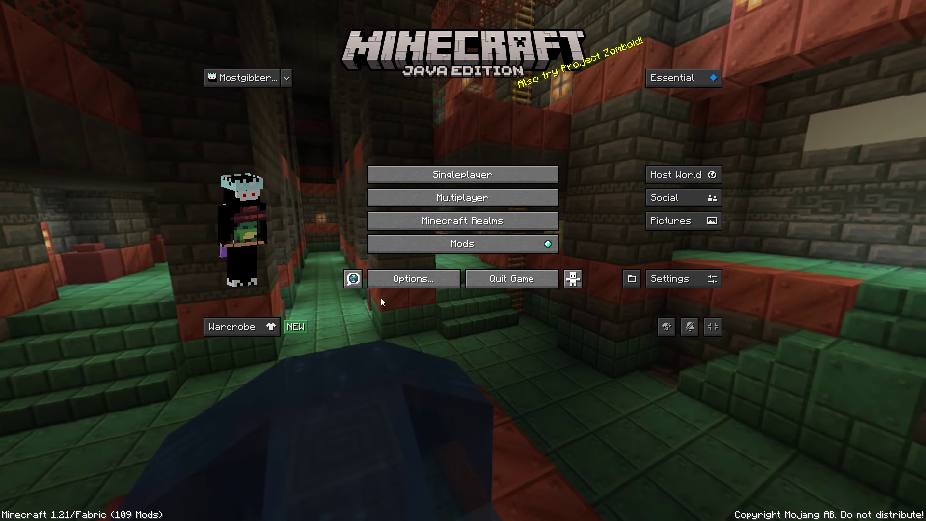
Open the video settings and examine the General and Quality options
{"action": "left_click", "coordinate": [386, 331]}
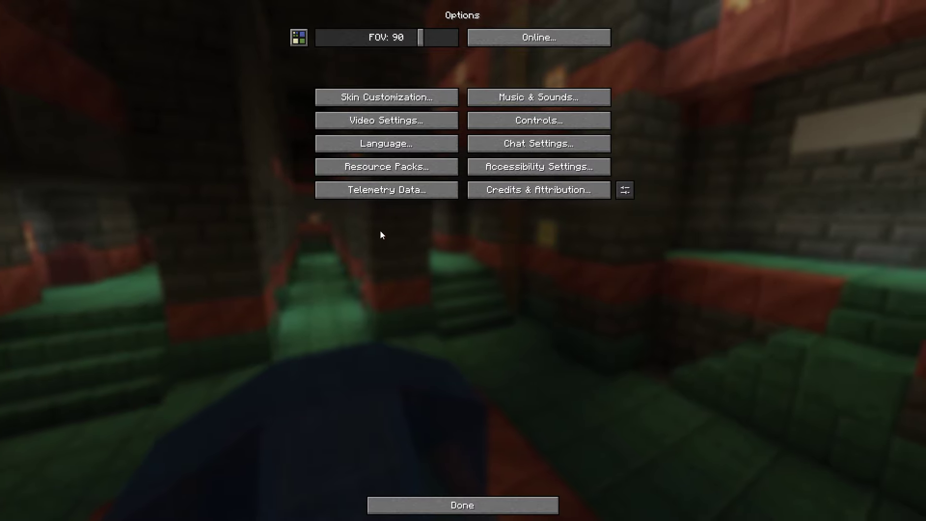
{"action": "left_click", "coordinate": [373, 124]}
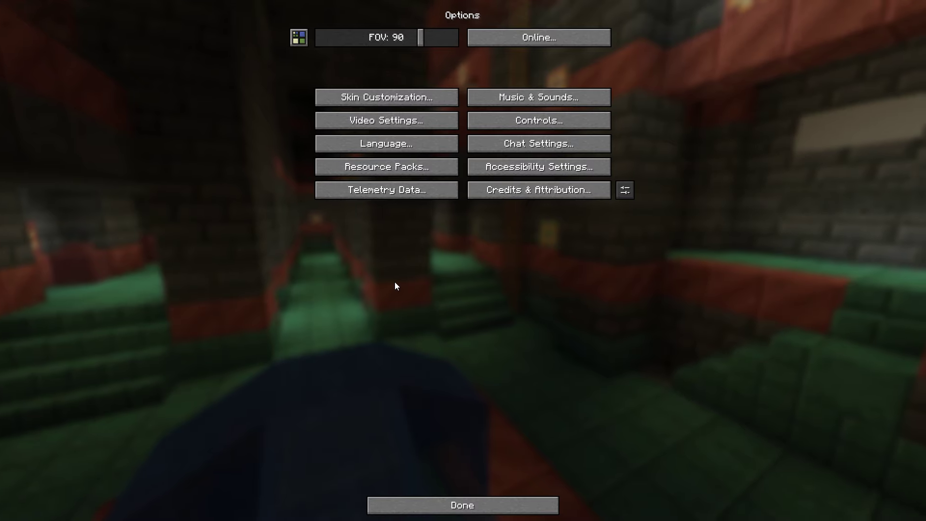
{"action": "left_click", "coordinate": [375, 122]}
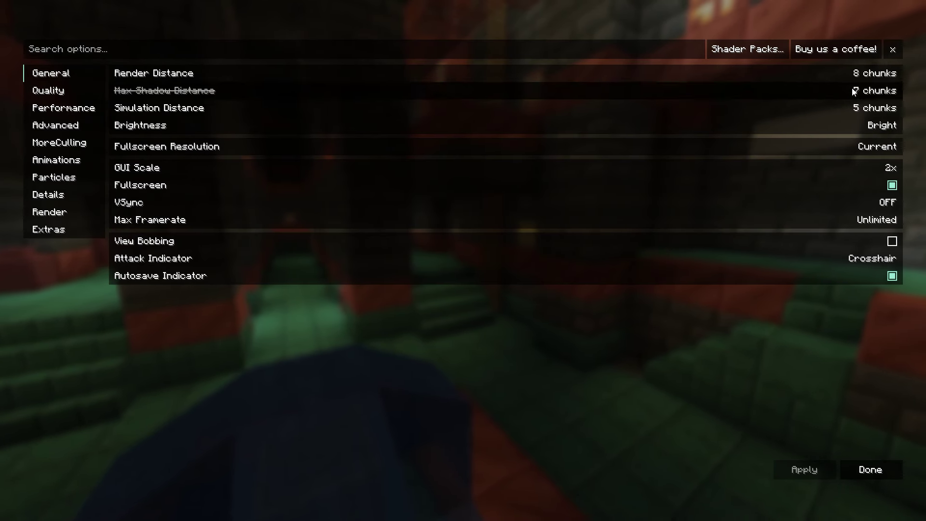
{"action": "mouse_move", "coordinate": [828, 76]}
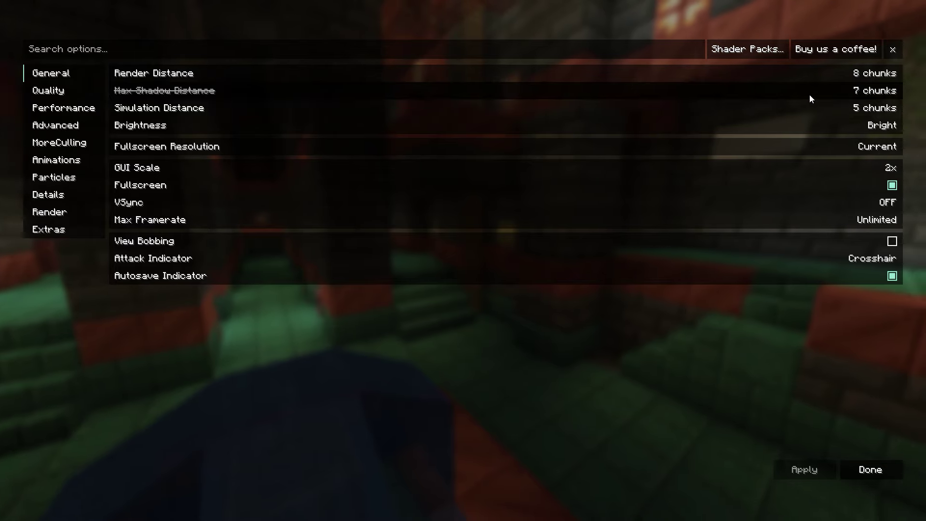
{"action": "mouse_move", "coordinate": [843, 127]}
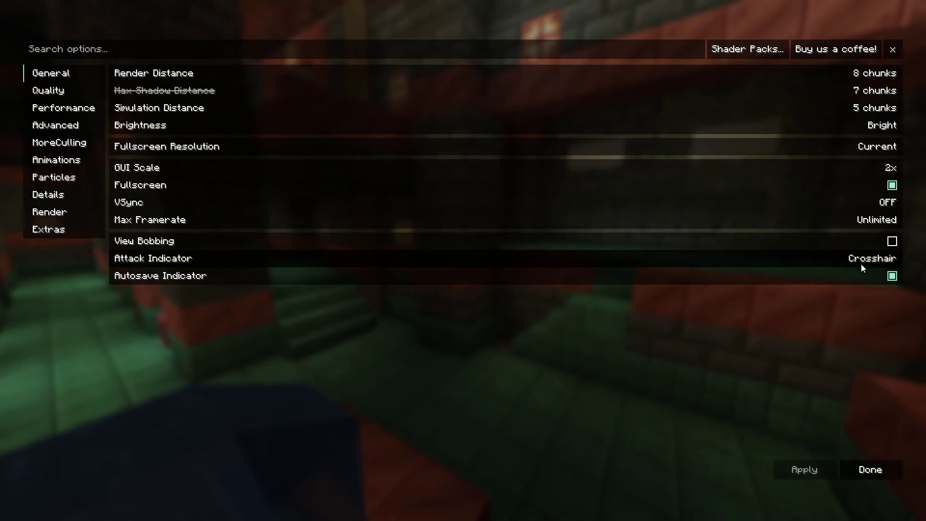
{"action": "left_click", "coordinate": [50, 91]}
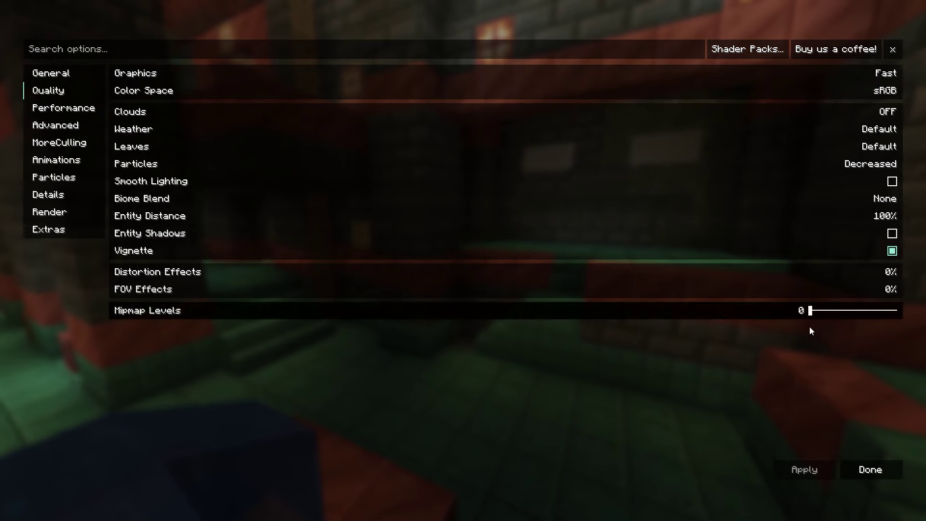
{"action": "double_click", "coordinate": [588, 111]}
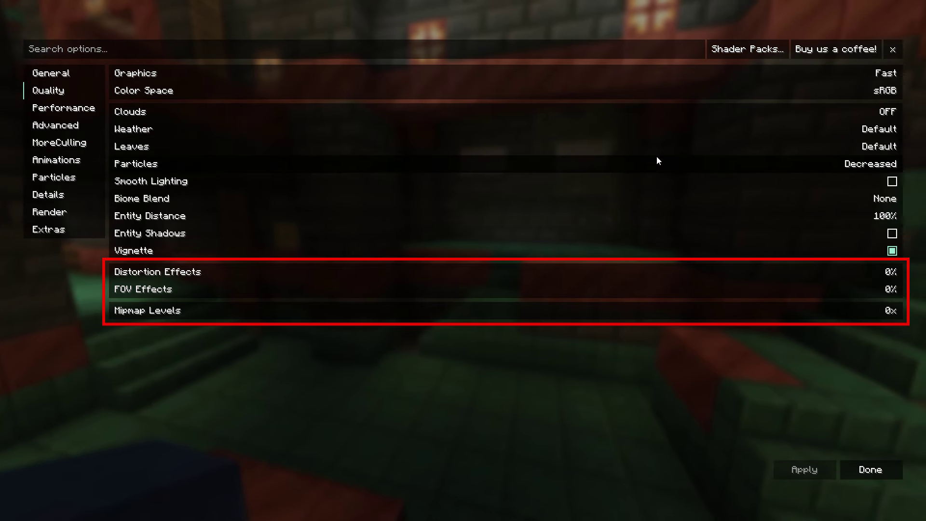
{"action": "mouse_move", "coordinate": [670, 172]}
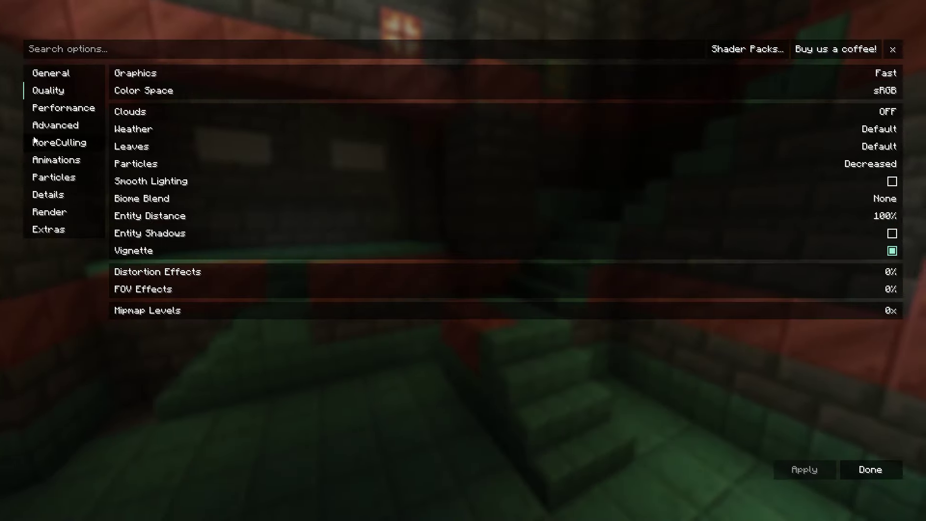
Enable Use Fog Occlusion in the Performance options and apply the change
{"action": "left_click", "coordinate": [56, 112]}
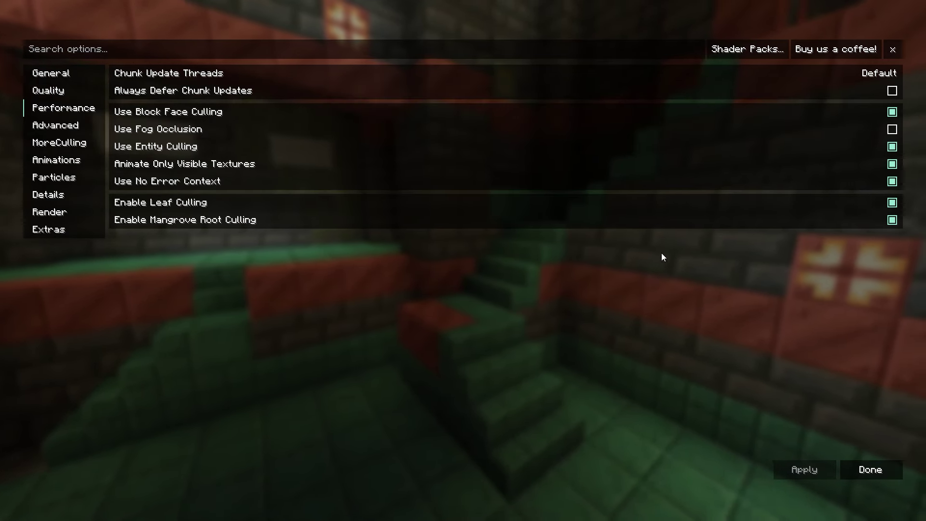
{"action": "left_click", "coordinate": [670, 126]}
{"action": "left_click", "coordinate": [808, 476]}
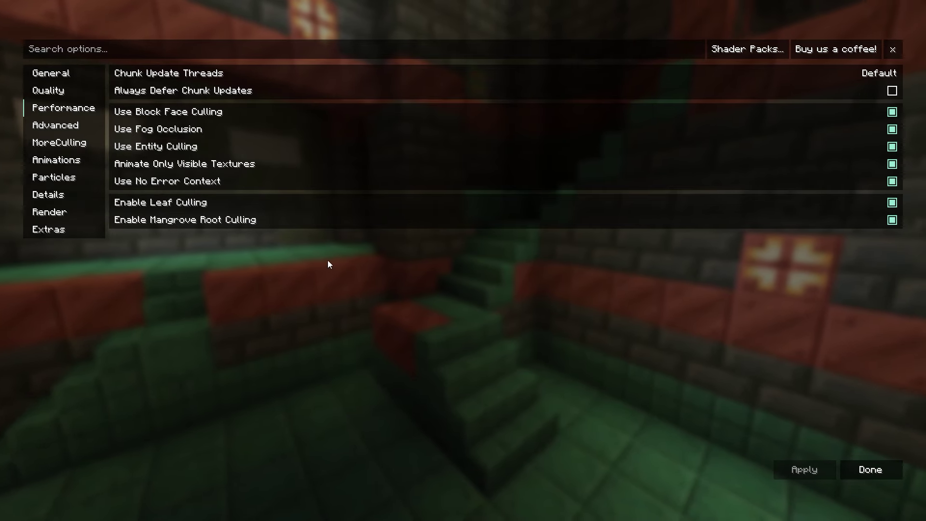
Review the Advanced, MoreCulling, Animations, Particles, Details and Render options of the video settings
{"action": "left_click", "coordinate": [46, 133]}
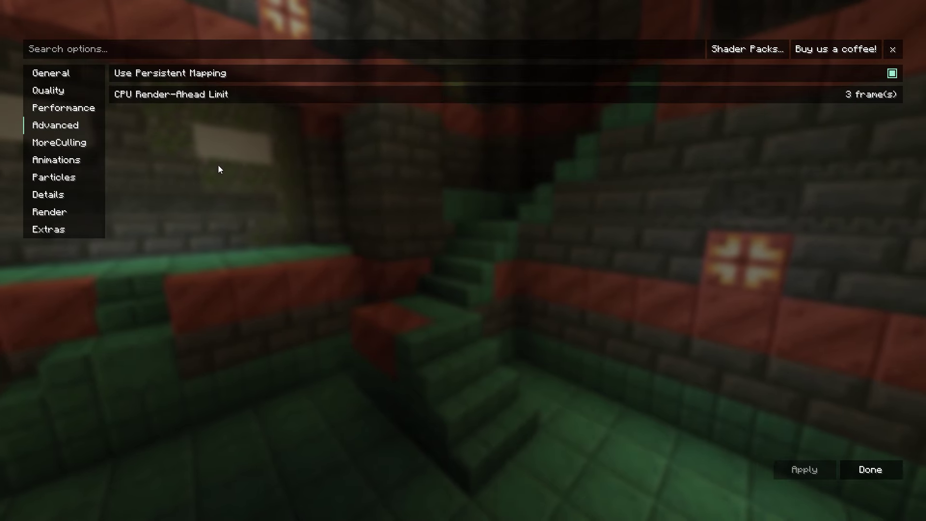
{"action": "left_click", "coordinate": [54, 145]}
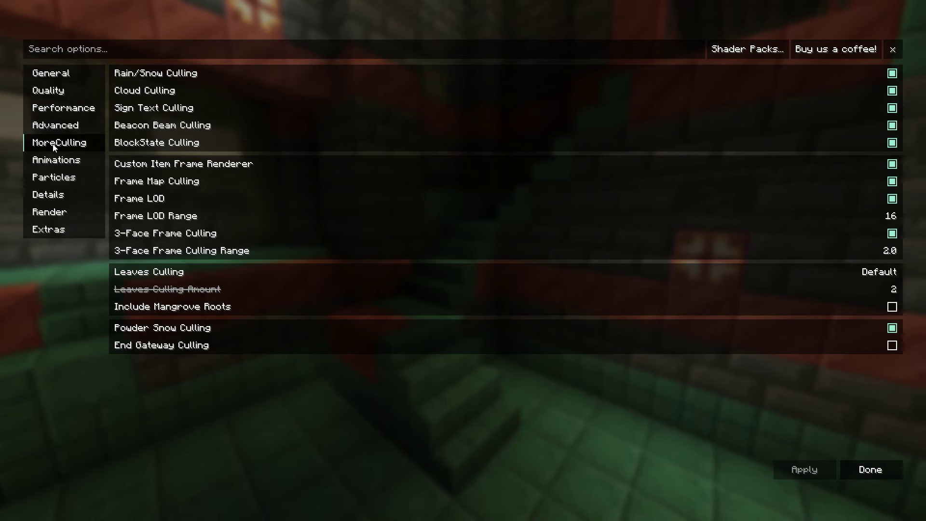
{"action": "left_click", "coordinate": [44, 162]}
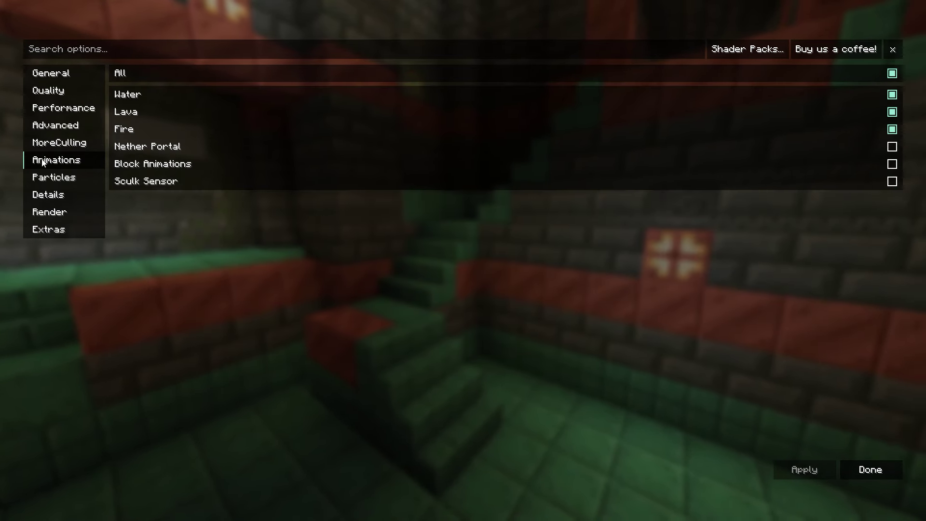
{"action": "left_click", "coordinate": [50, 179]}
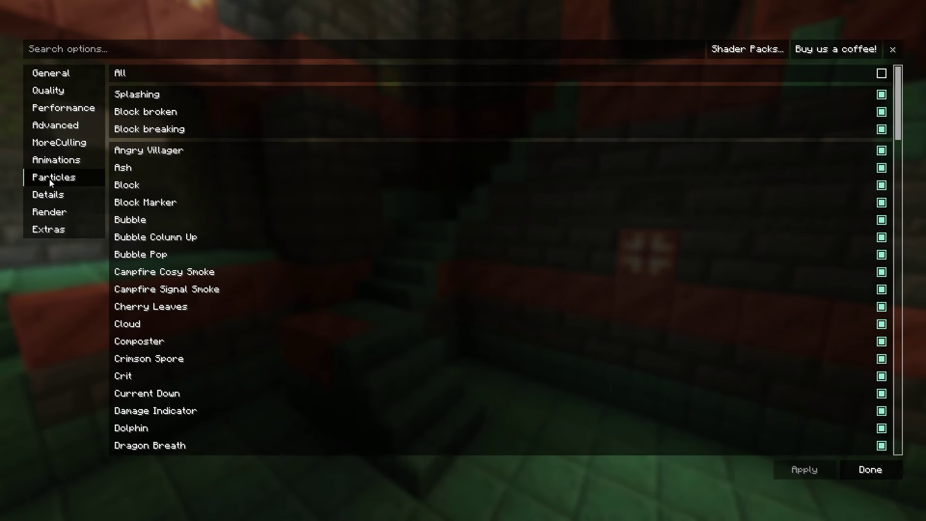
{"action": "left_click", "coordinate": [50, 196]}
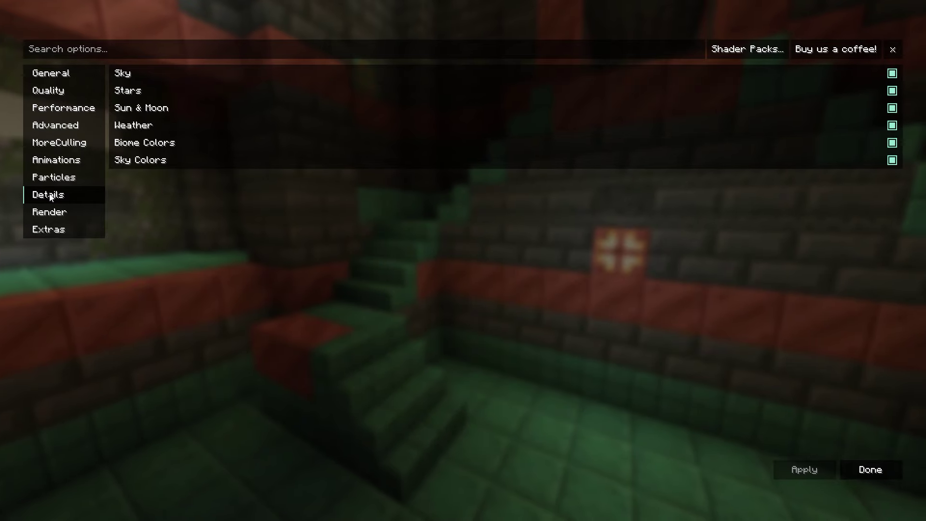
{"action": "left_click", "coordinate": [51, 210]}
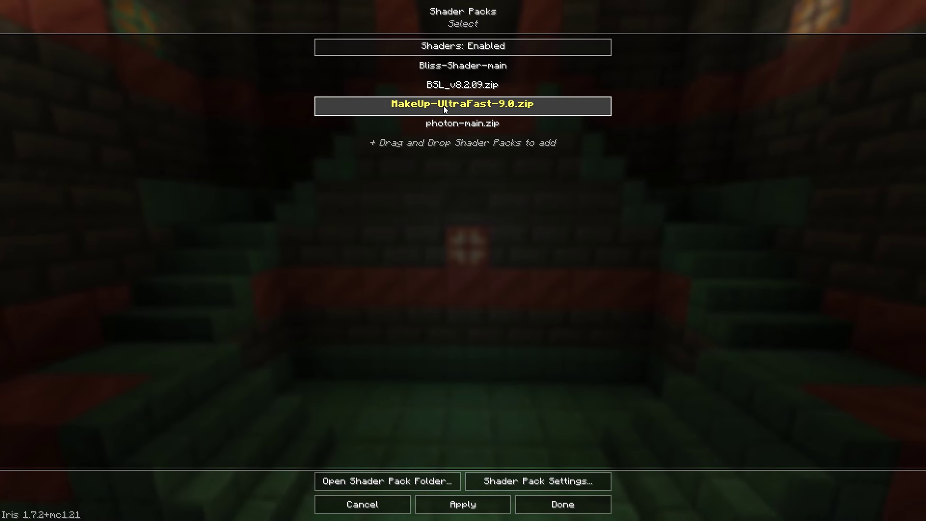
Open the settings of the MakeUp-UltraFast-9.0 shader pack and set its profile to Shadowless Low
{"action": "left_click", "coordinate": [525, 481]}
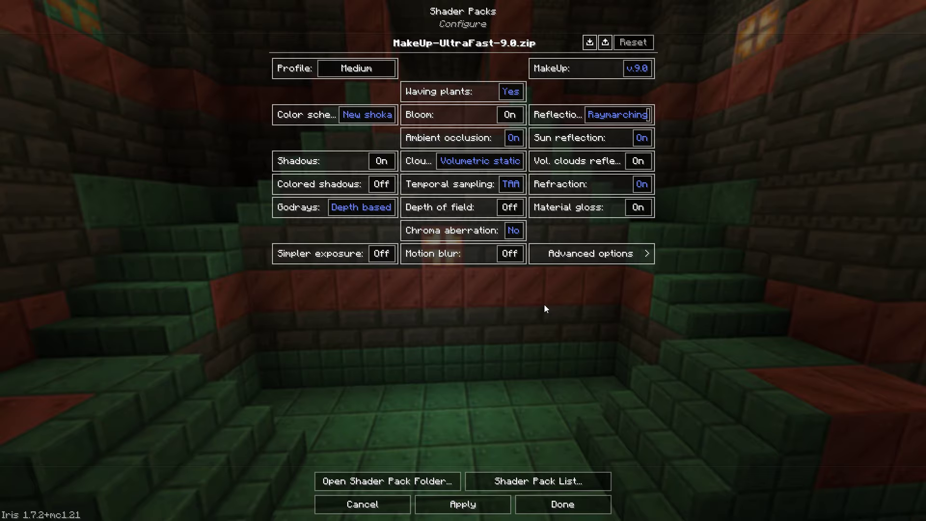
{"action": "left_click", "coordinate": [365, 69]}
{"action": "left_click", "coordinate": [358, 69]}
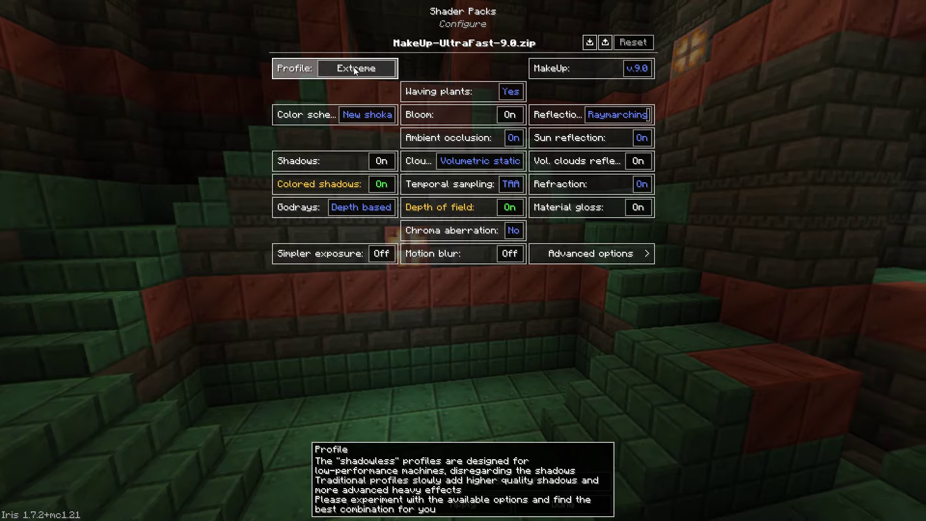
{"action": "left_click", "coordinate": [356, 69]}
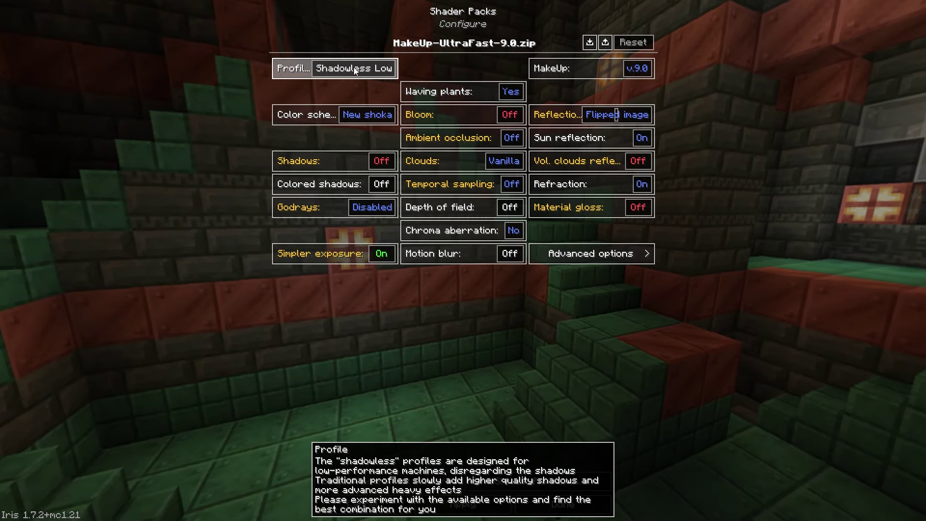
Turn on Shadows, Material gloss and Bloom in the shader pack, and set Clouds to Volumetric dyn
{"action": "left_click", "coordinate": [323, 162]}
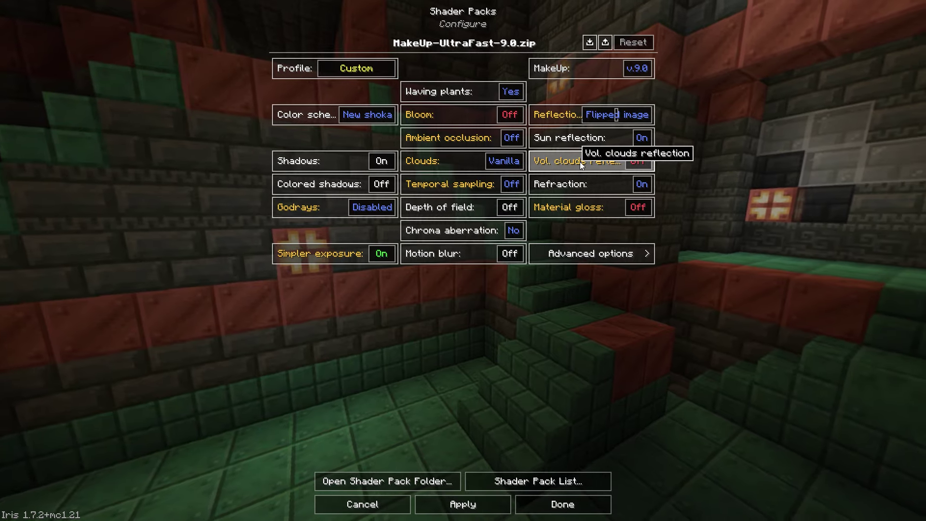
{"action": "left_click", "coordinate": [590, 205]}
{"action": "left_click", "coordinate": [451, 120]}
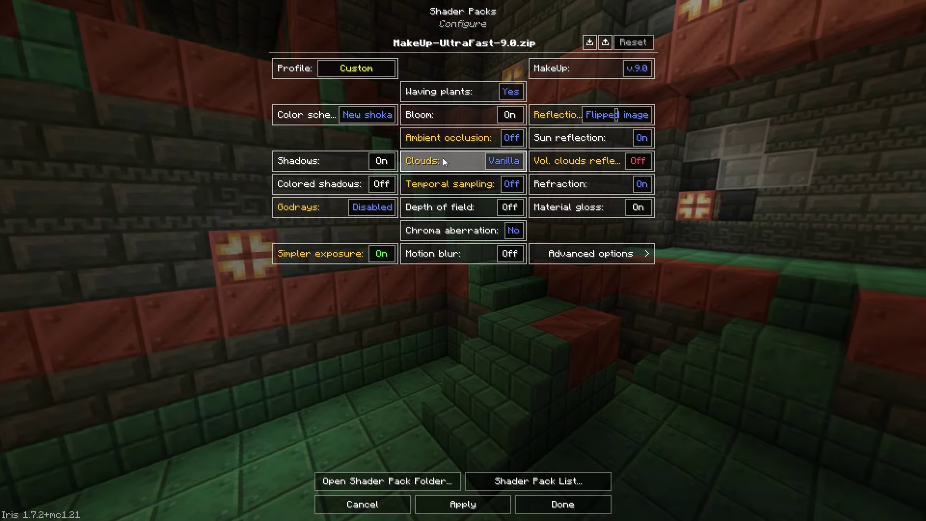
{"action": "left_click", "coordinate": [456, 162]}
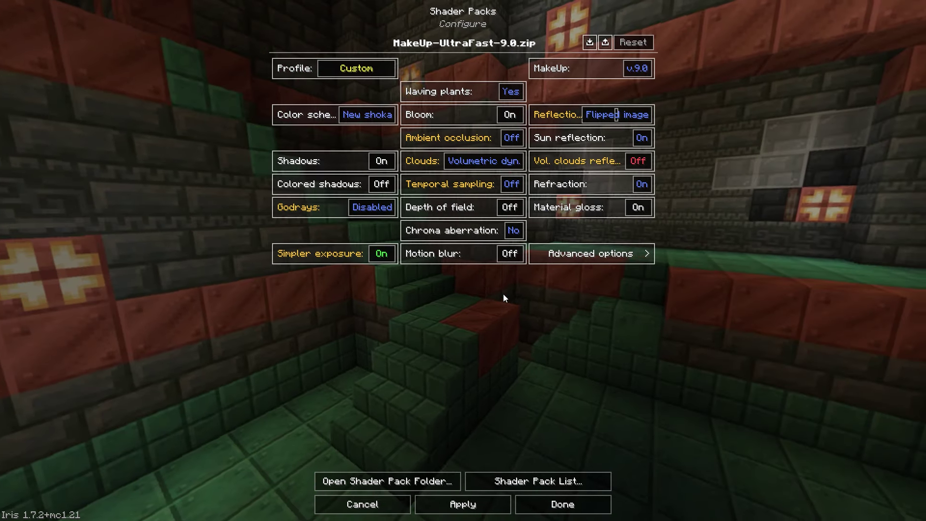
Check the shader pack's advanced options, then apply the shader settings and return to the main Options screen
{"action": "left_click", "coordinate": [603, 258]}
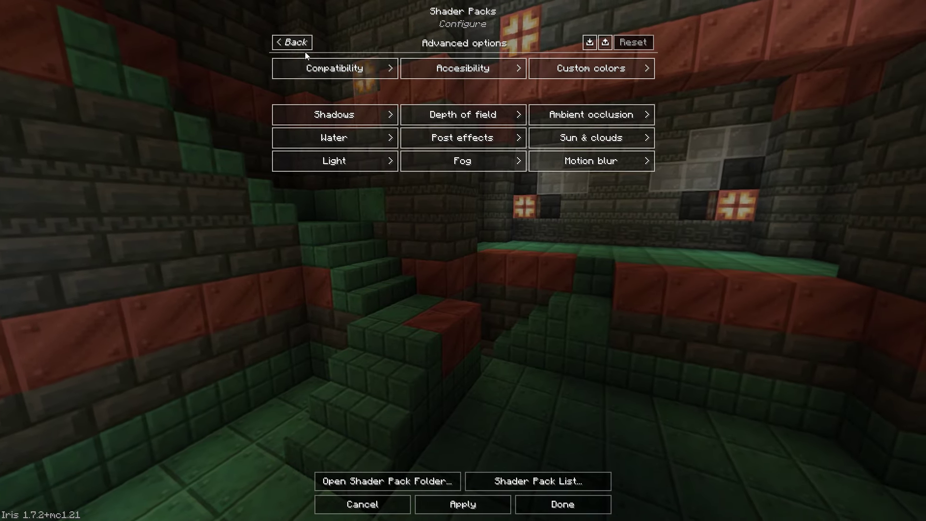
{"action": "left_click", "coordinate": [289, 41]}
{"action": "left_click", "coordinate": [470, 504]}
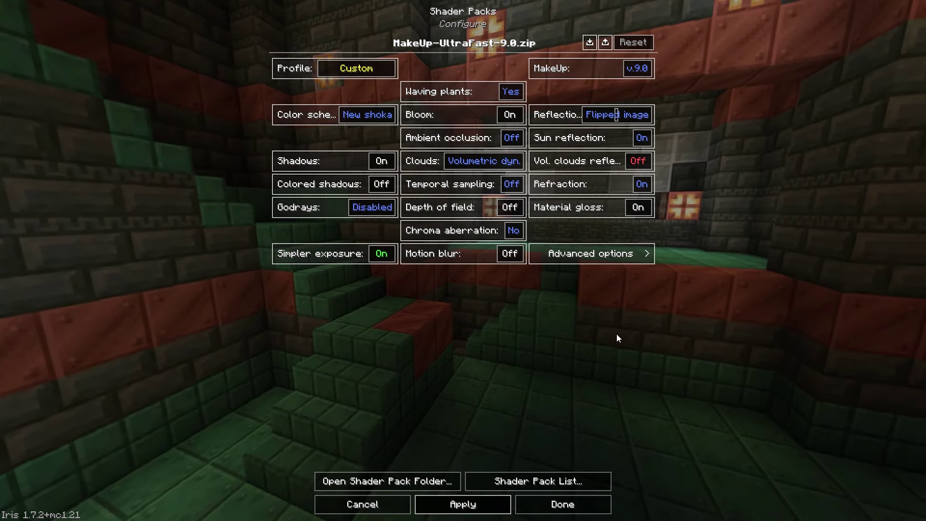
{"action": "left_click", "coordinate": [595, 504]}
{"action": "left_click", "coordinate": [808, 472]}
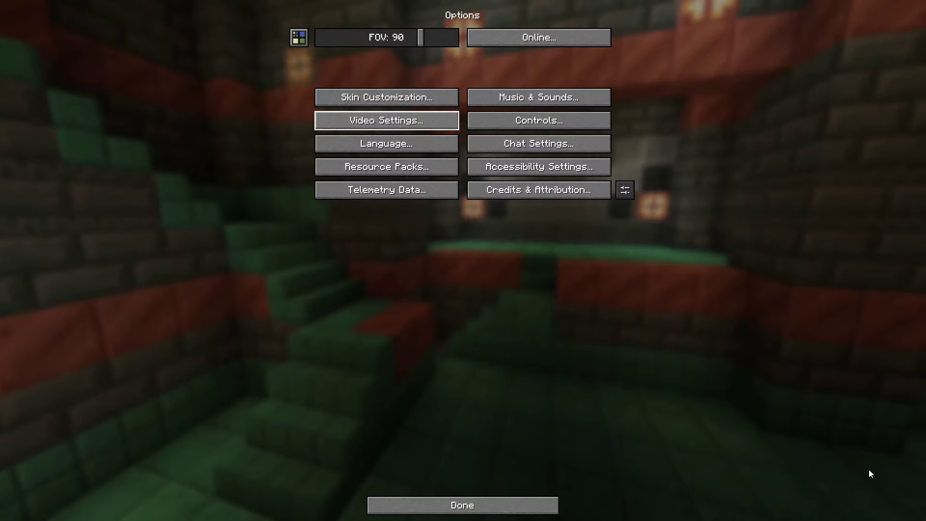
Open the Distant Horizons configuration and set CPU Load to Balanced
{"action": "left_click", "coordinate": [299, 38]}
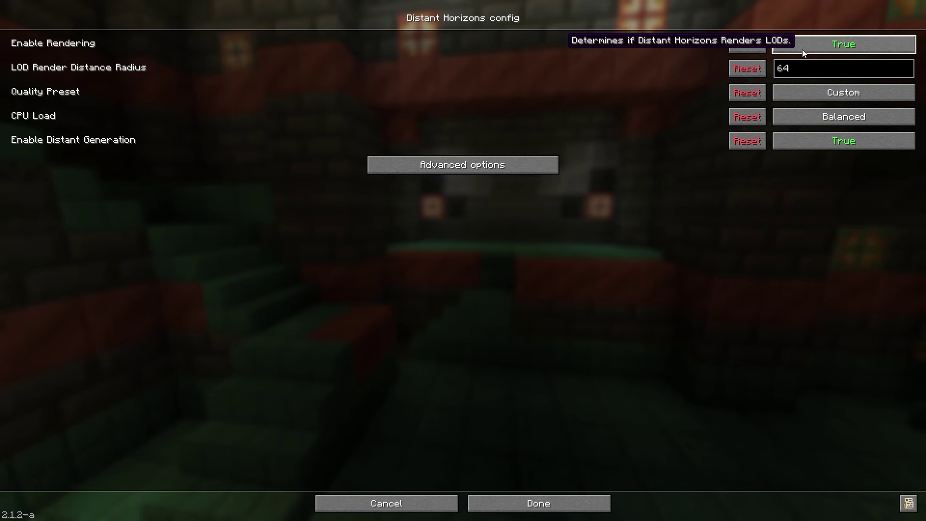
{"action": "left_click", "coordinate": [783, 121]}
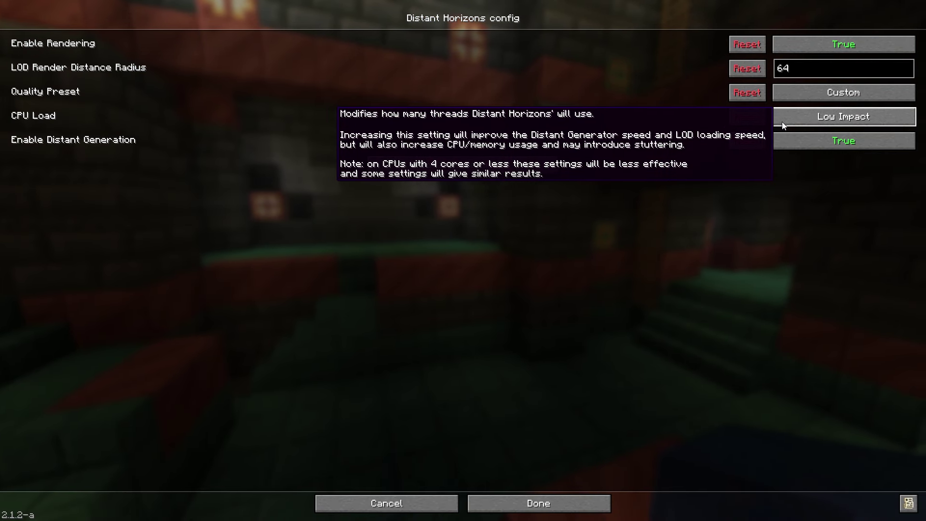
{"action": "left_click", "coordinate": [782, 122]}
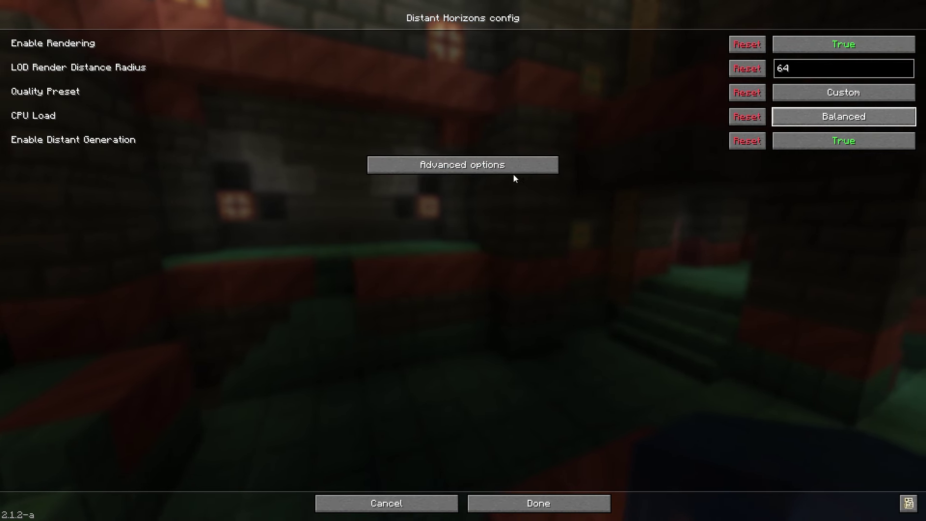
Open the advanced graphics options of Distant Horizons and set Max Horizontal Resolution to 2 blocks
{"action": "left_click", "coordinate": [510, 168]}
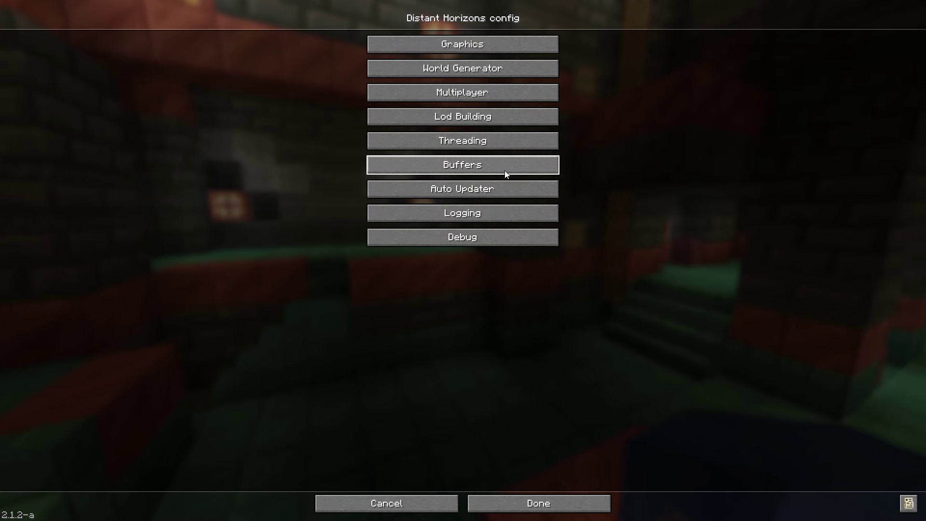
{"action": "left_click", "coordinate": [407, 42]}
{"action": "left_click", "coordinate": [420, 43]}
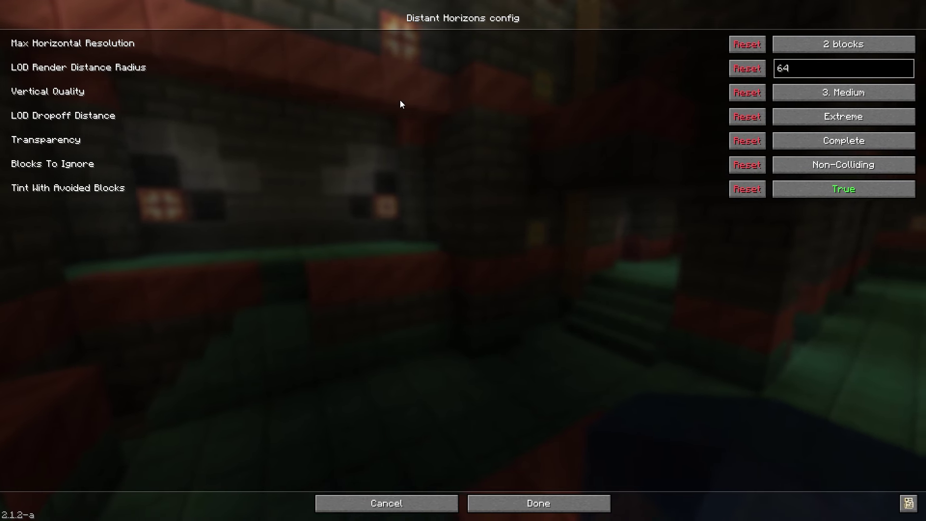
{"action": "left_click", "coordinate": [813, 37]}
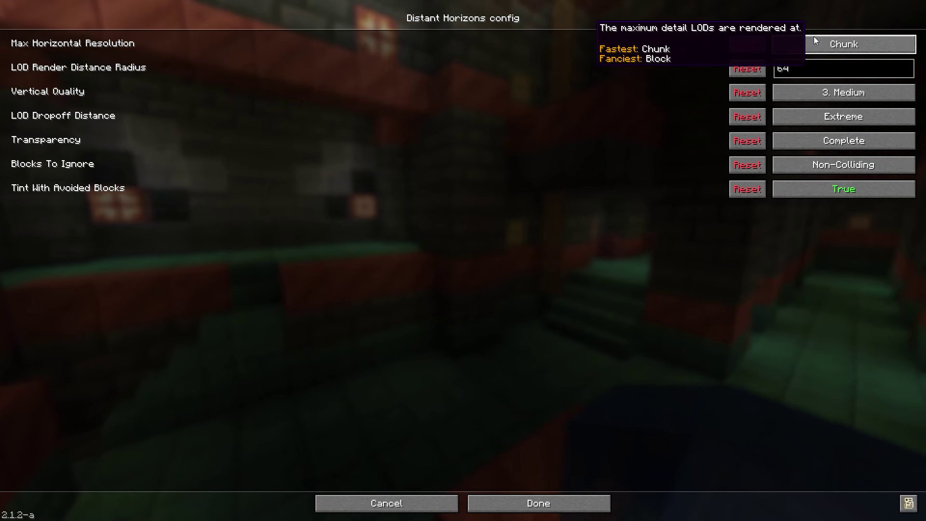
{"action": "left_click", "coordinate": [814, 38]}
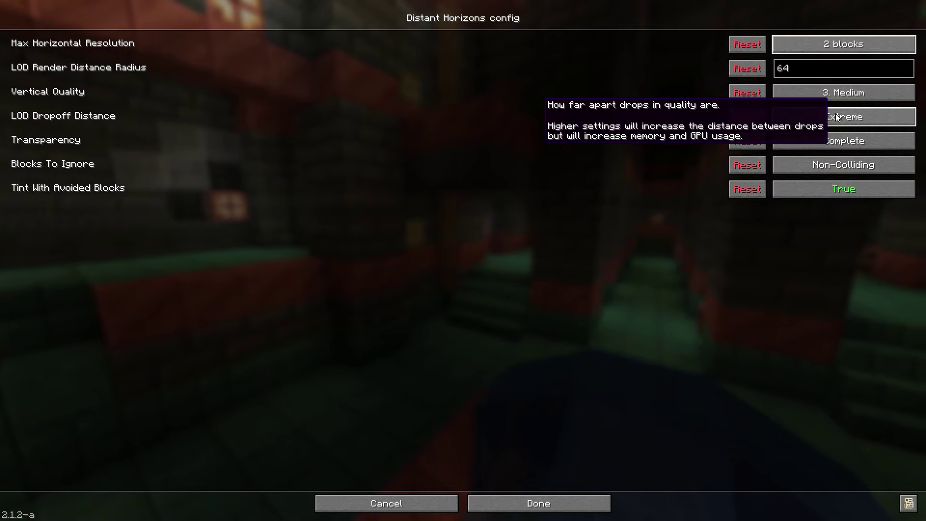
Try Medium as the LOD Dropoff Distance in the Distant Horizons graphics options
{"action": "left_click", "coordinate": [815, 116]}
{"action": "left_click", "coordinate": [815, 116]}
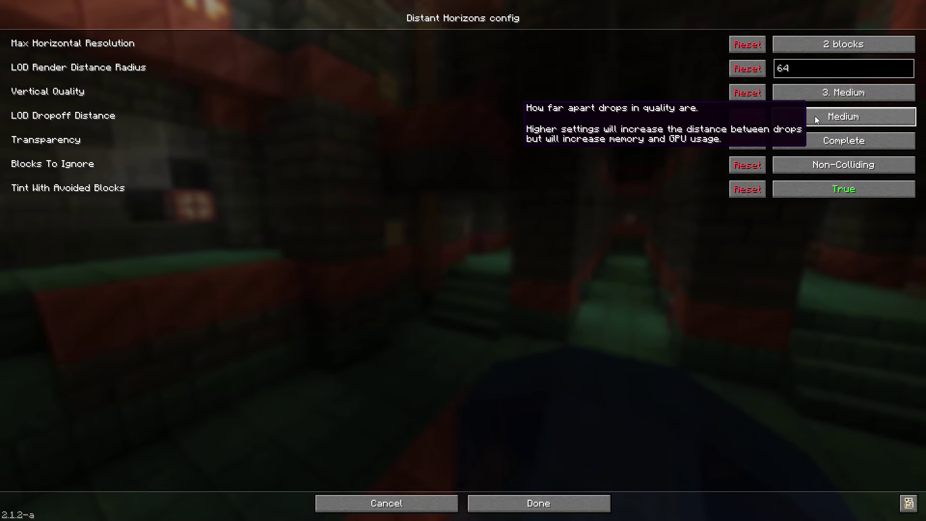
{"action": "left_click", "coordinate": [815, 116], "text": "shift"}
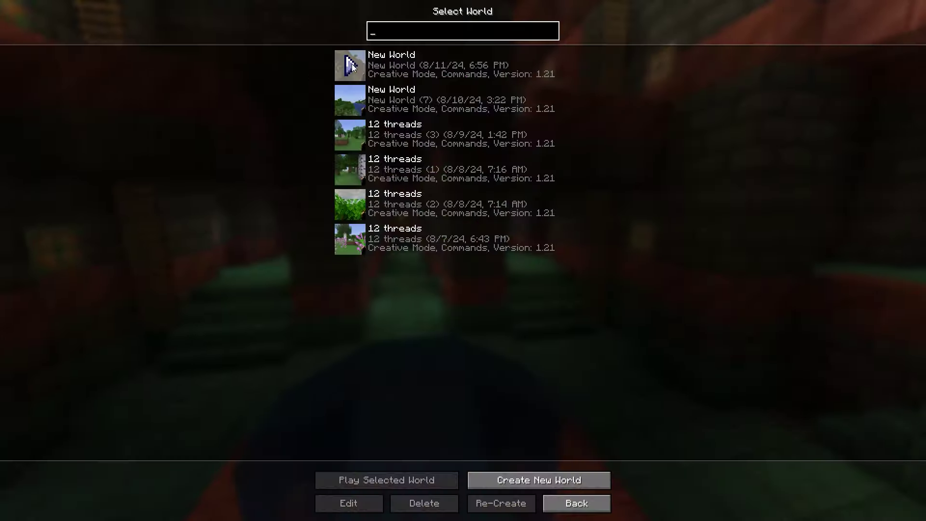
Load the most recent New World and look around the village and landscape in different camera perspectives to check the frame rate
{"action": "left_click", "coordinate": [351, 66]}
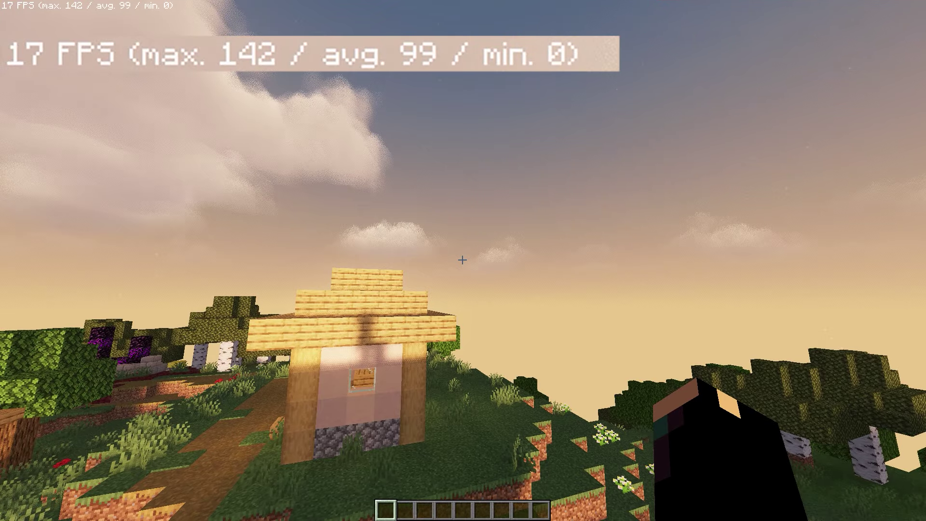
{"action": "key", "text": "w"}
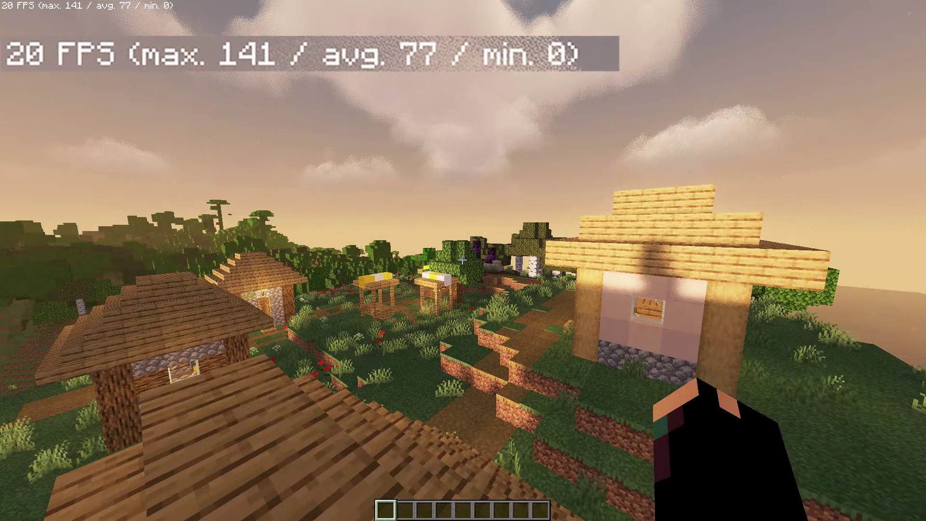
{"action": "mouse_move", "coordinate": [462, 259]}
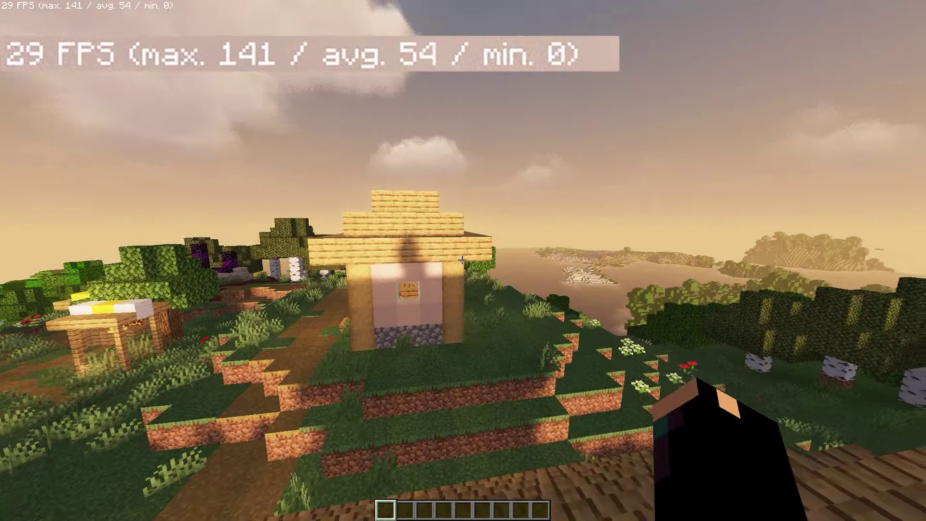
{"action": "key", "text": "F5"}
{"action": "key", "text": "F5"}
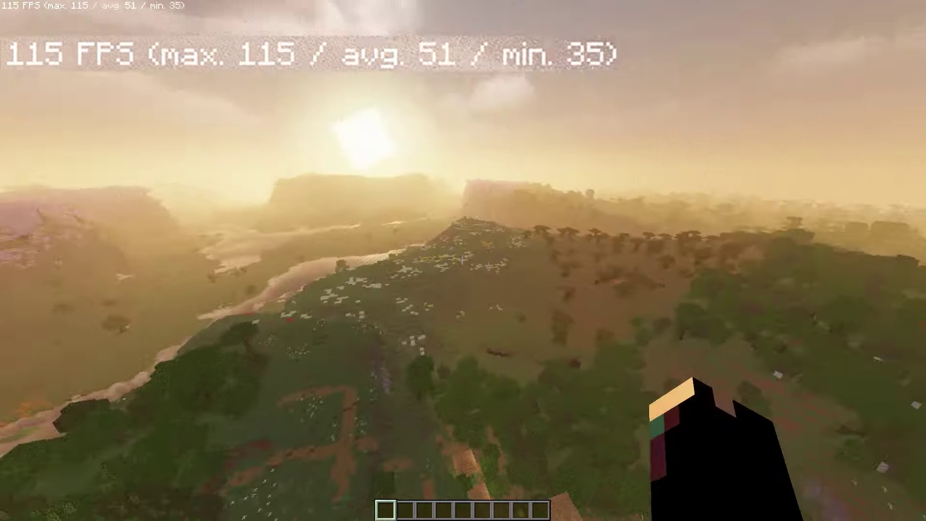
{"action": "mouse_move", "coordinate": [463, 261]}
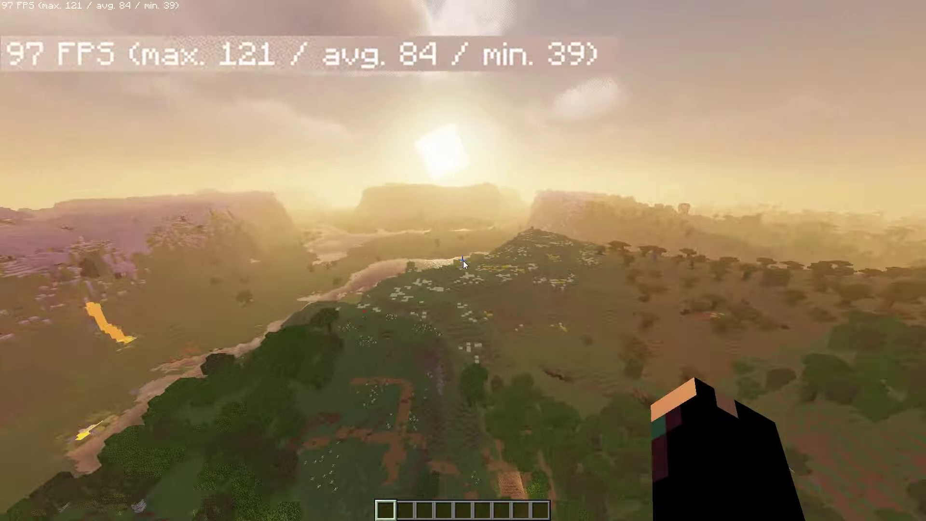
From the game options, try higher presets such as Medium for the BSL_v8.2.09 shader pack's Profile
{"action": "key", "text": "Escape"}
{"action": "left_click", "coordinate": [417, 222]}
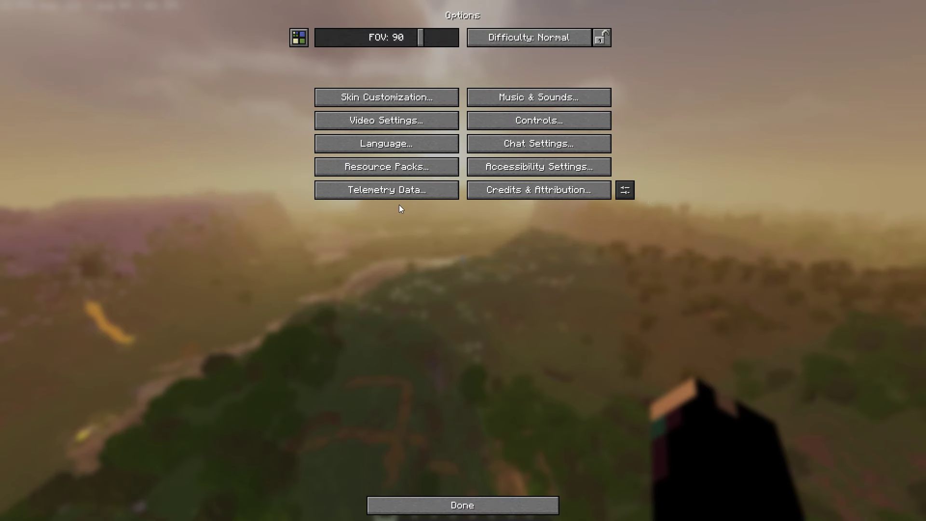
{"action": "left_click", "coordinate": [296, 40]}
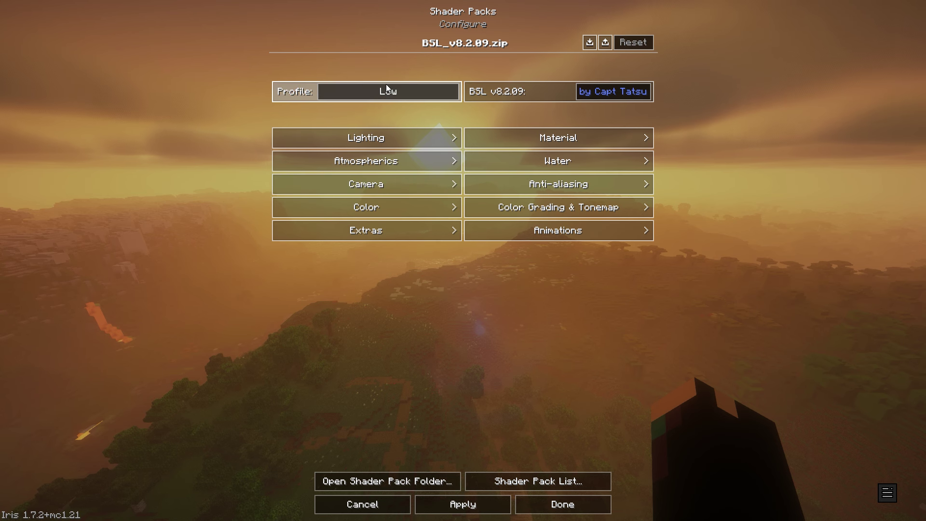
{"action": "left_click", "coordinate": [386, 87]}
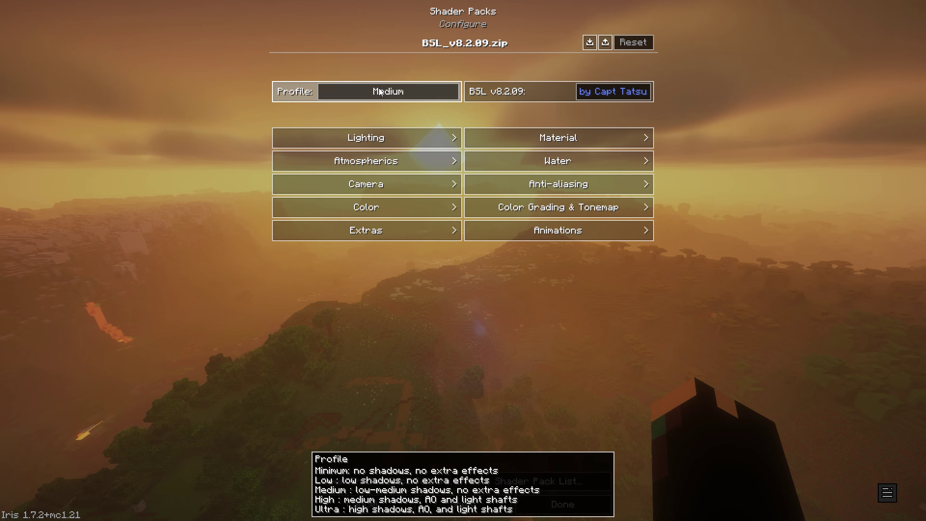
{"action": "left_click", "coordinate": [382, 90]}
{"action": "left_click", "coordinate": [381, 91]}
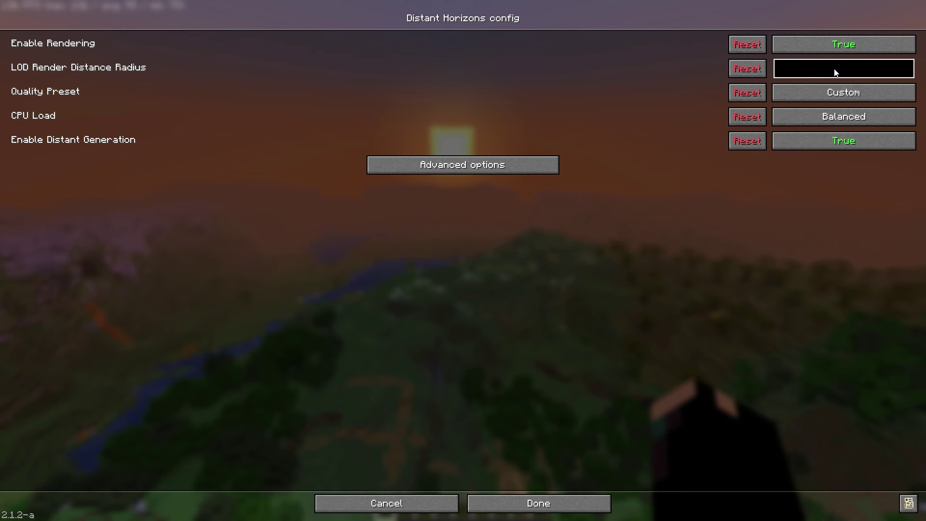
Set the Distant Horizons LOD Render Distance Radius to 32 and save the configuration
{"action": "type", "text": "32"}
{"action": "left_click", "coordinate": [555, 504]}
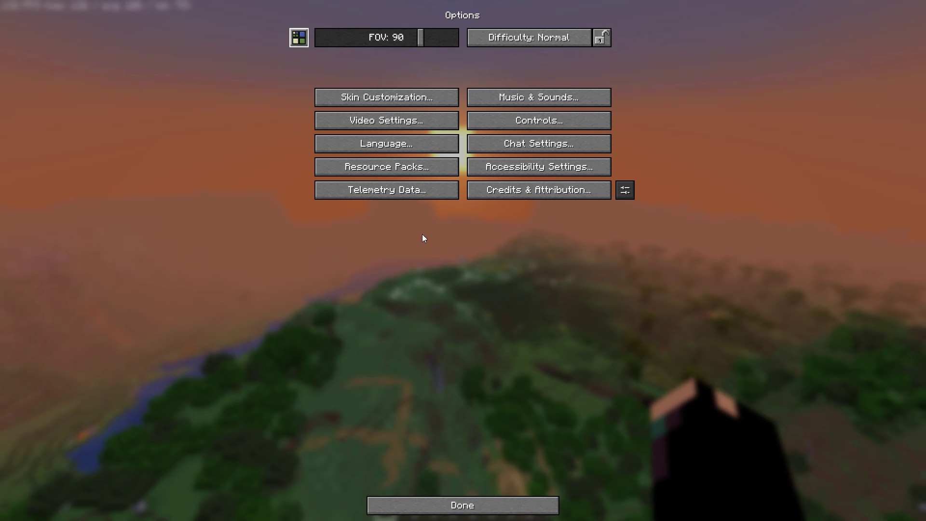
Enable shaders with the BSL_v8.2.09.zip pack selected and return to the game world
{"action": "left_click", "coordinate": [357, 126]}
{"action": "left_click", "coordinate": [747, 39]}
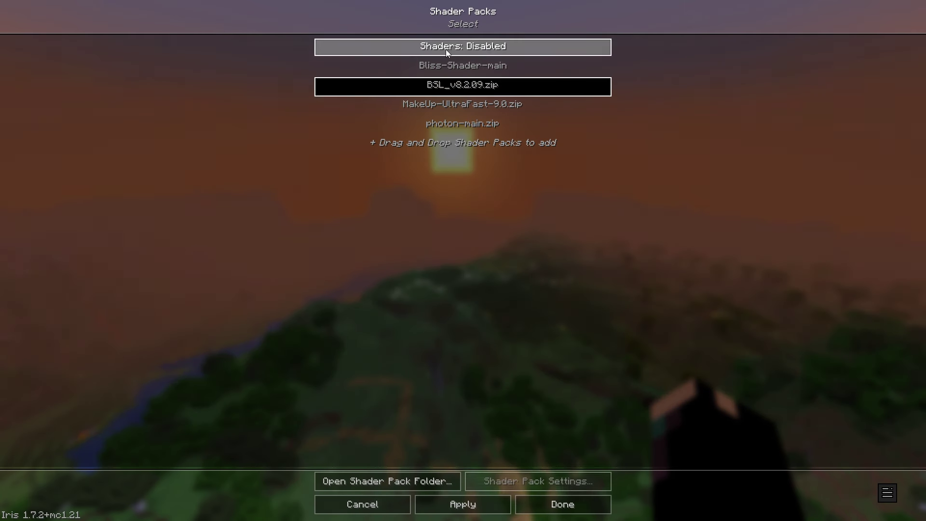
{"action": "left_click", "coordinate": [445, 48]}
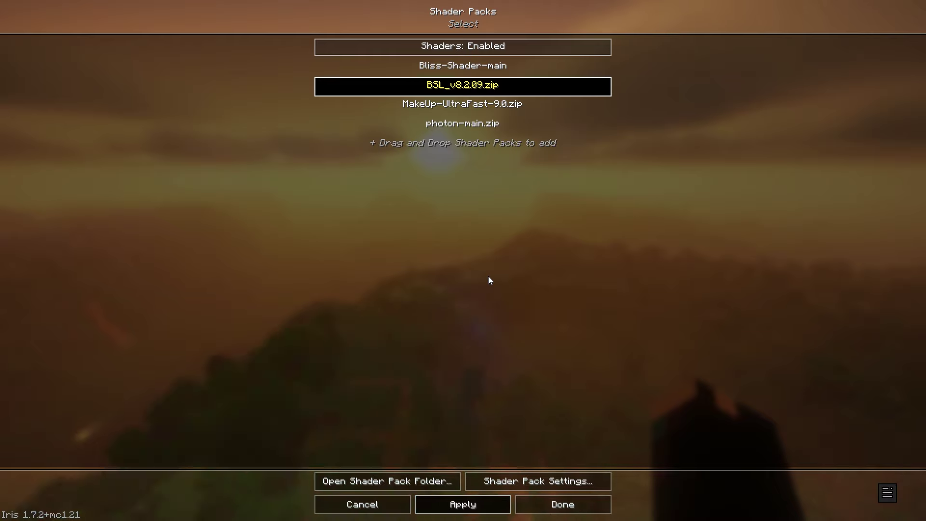
{"action": "key", "text": "Escape"}
{"action": "key", "text": "Escape"}
{"action": "key", "text": "Escape"}
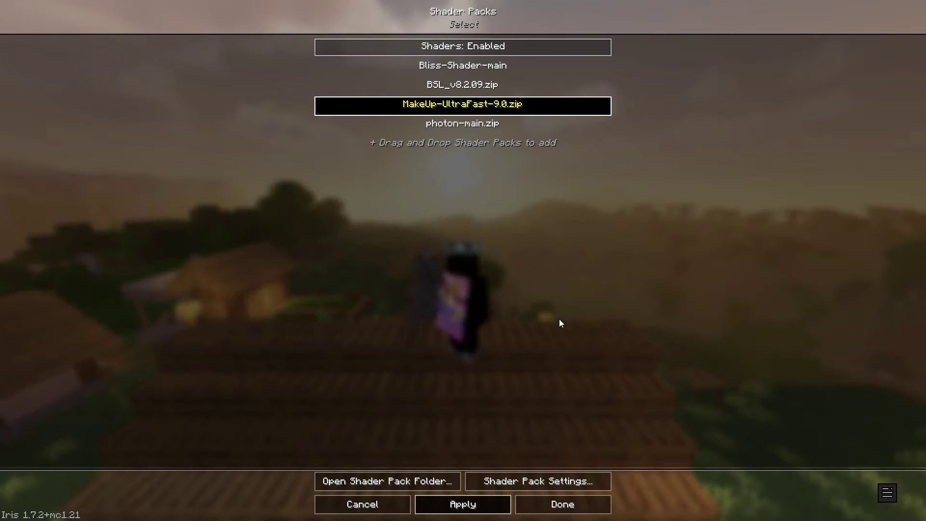
Leave the shader pack selection with MakeUp-UltraFast-9.0.zip as the active pack and return to the game world
{"action": "key", "text": "Escape"}
{"action": "key", "text": "Escape"}
{"action": "key", "text": "Escape"}
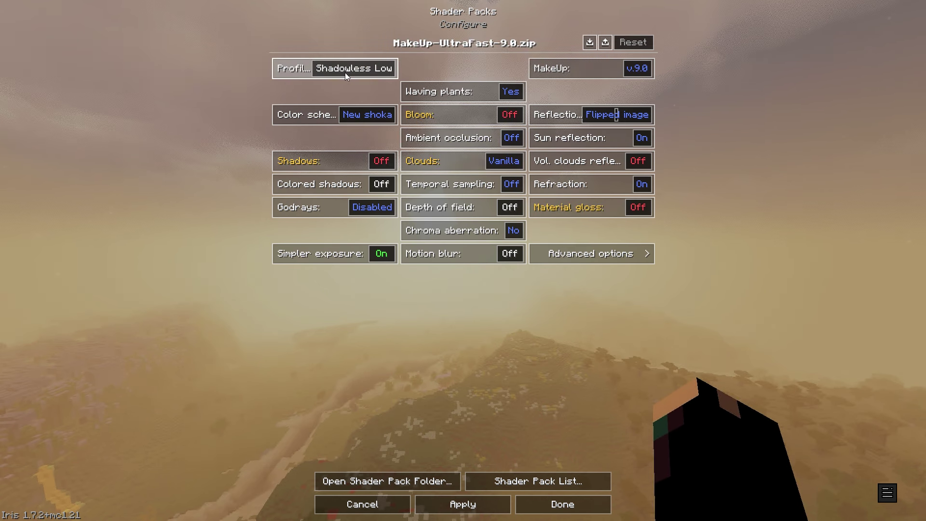
Set the MakeUp-UltraFast-9.0 shader profile to No effects, save it, and view the village in third person
{"action": "left_click", "coordinate": [346, 73]}
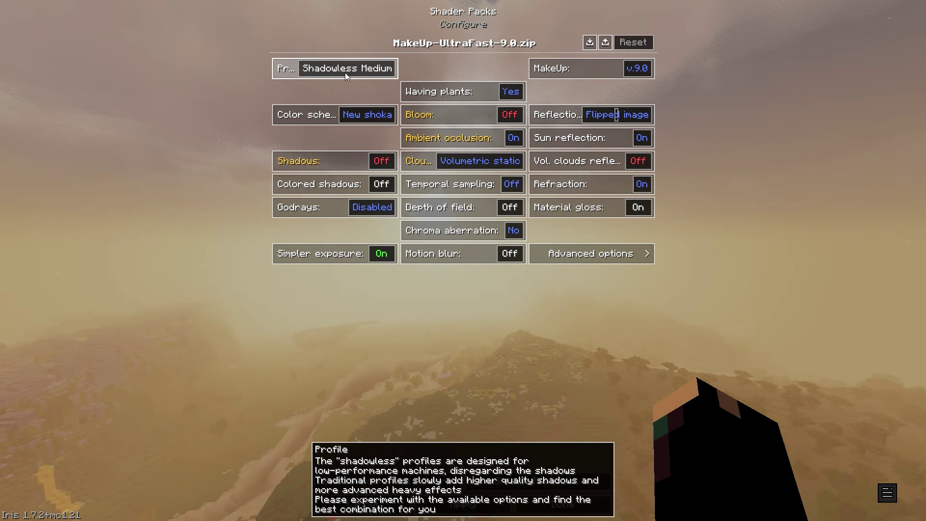
{"action": "left_click", "coordinate": [345, 72]}
{"action": "left_click", "coordinate": [346, 72]}
{"action": "left_click", "coordinate": [345, 73]}
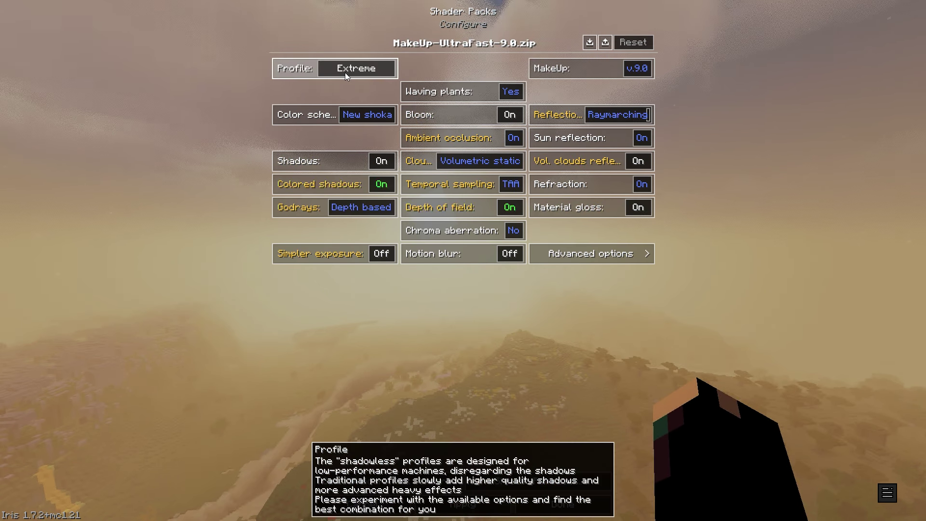
{"action": "left_click", "coordinate": [345, 72]}
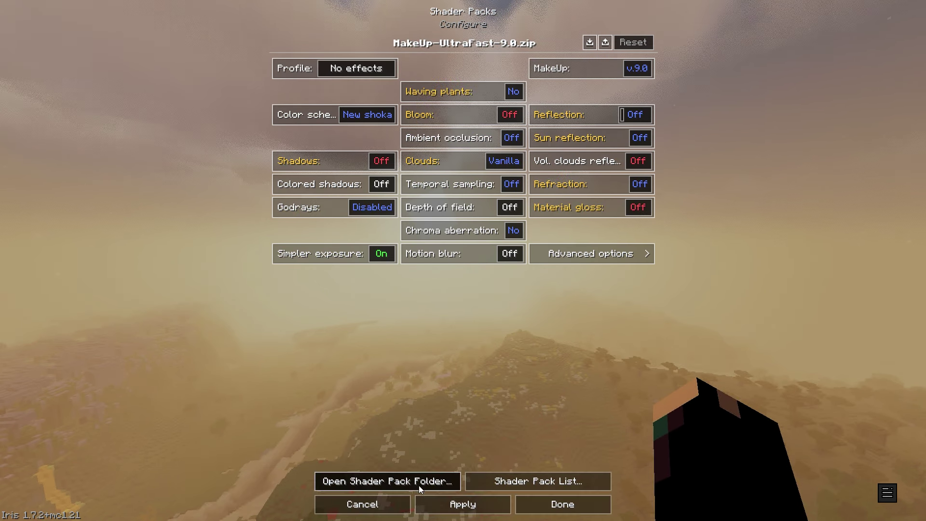
{"action": "left_click", "coordinate": [563, 503]}
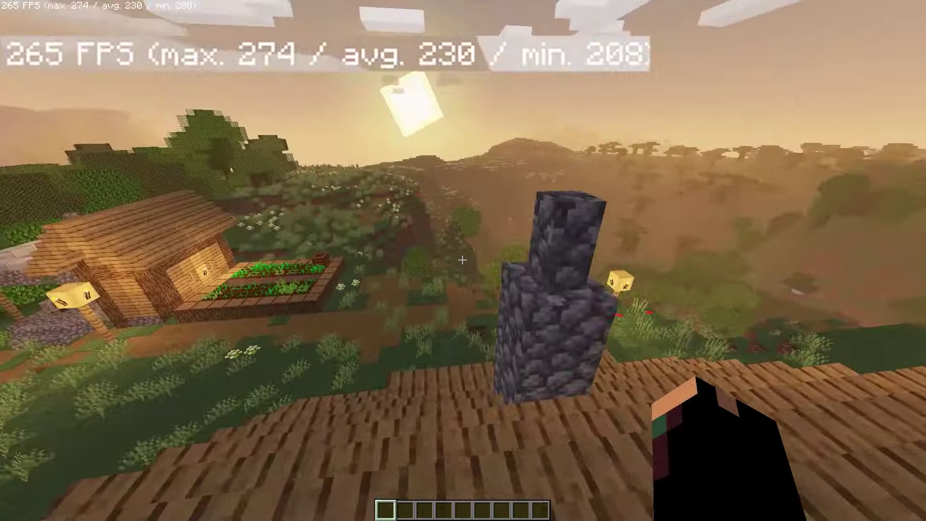
{"action": "key", "text": "F5"}
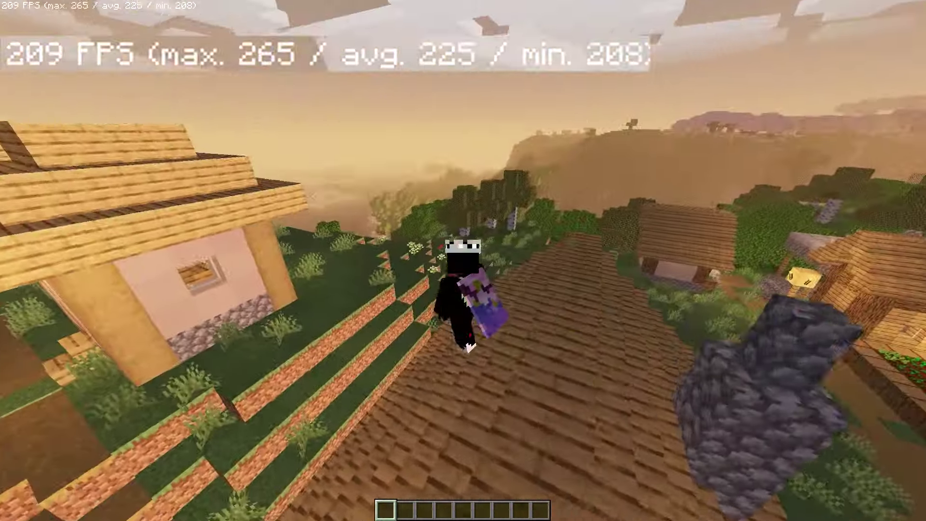